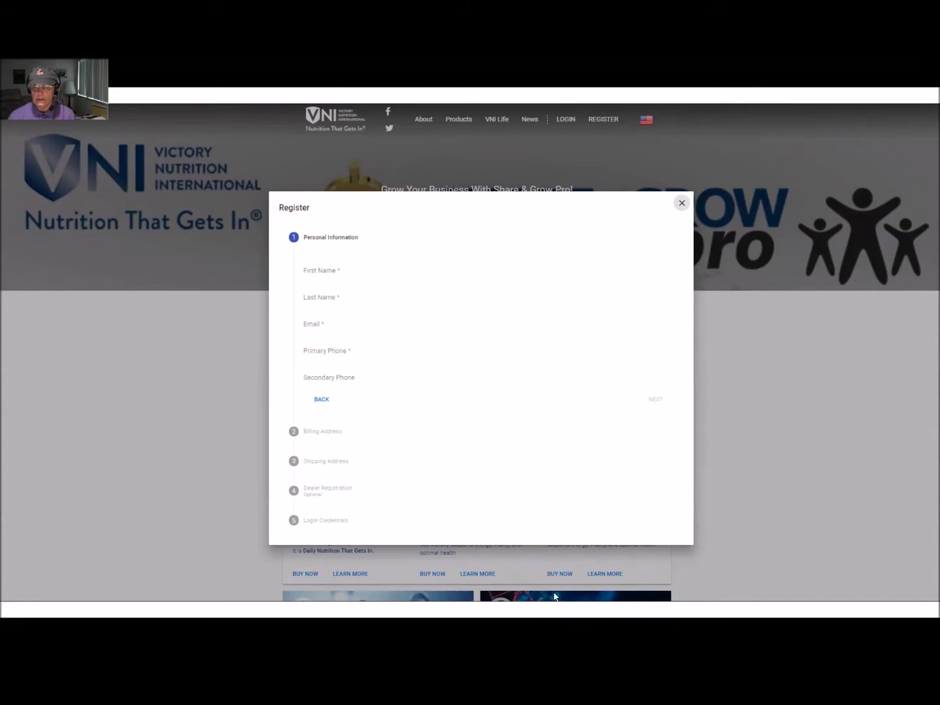
Mark the registration form with a small downward red pen arrow above NEXT and advance the slideshow
key("ctrl+p")
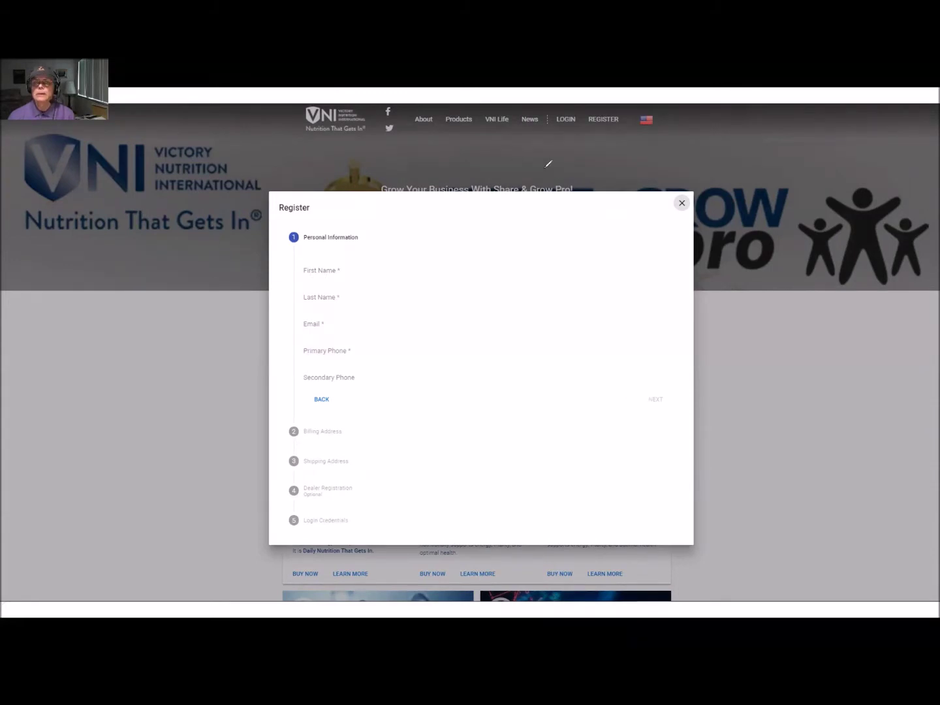
mouse_move(661, 369)
left_mouse_down()
mouse_move(658, 393)
mouse_move(661, 384)
left_mouse_up()
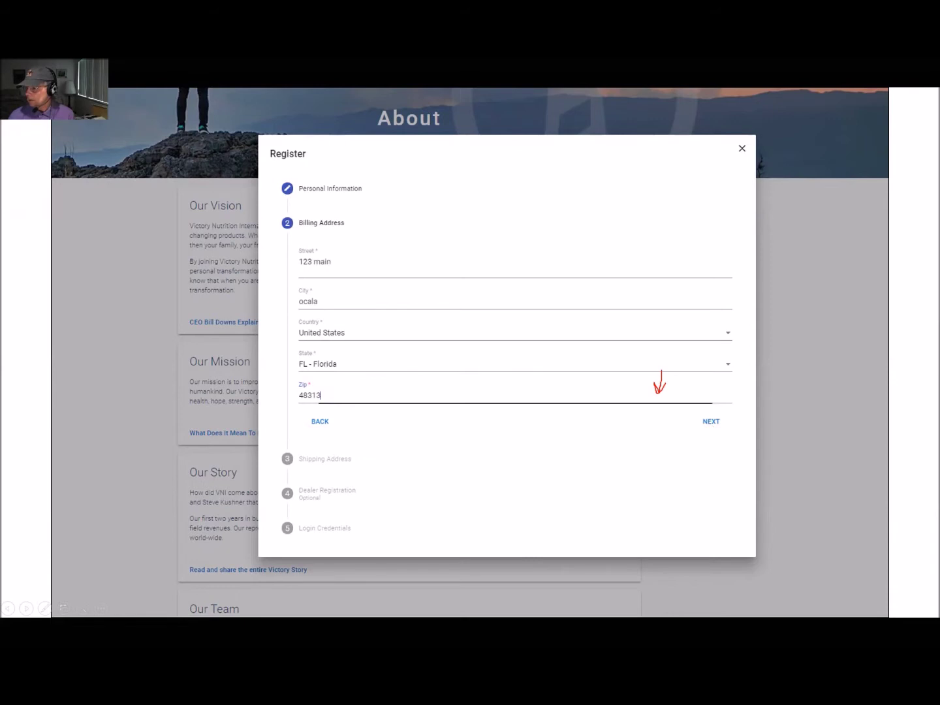
key("Return")
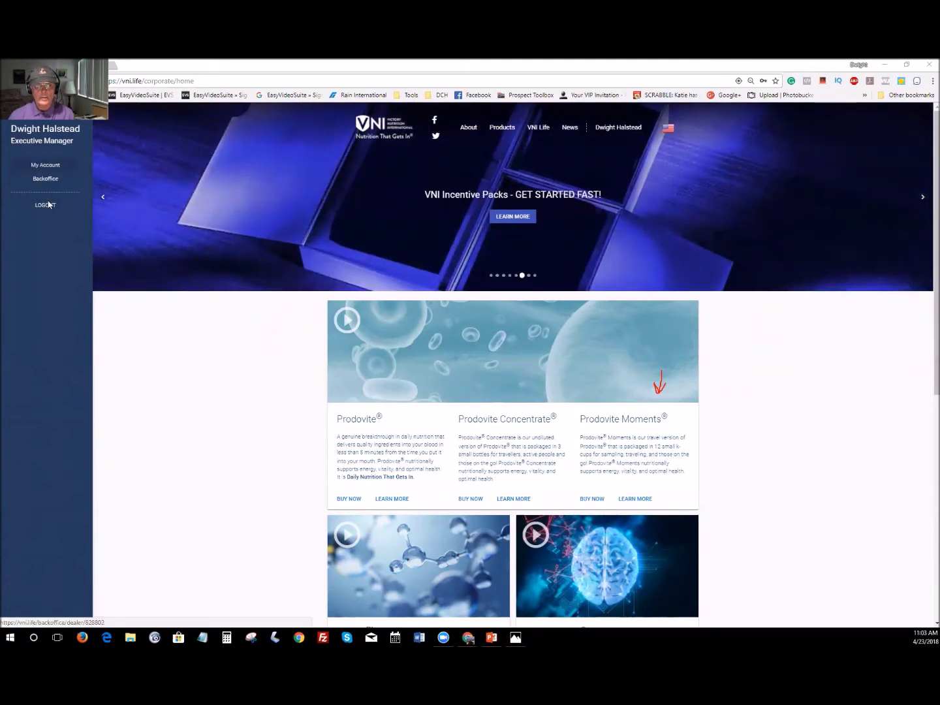
Open the product catalogue and examine the contents and free items of the package offers
left_click(511, 130)
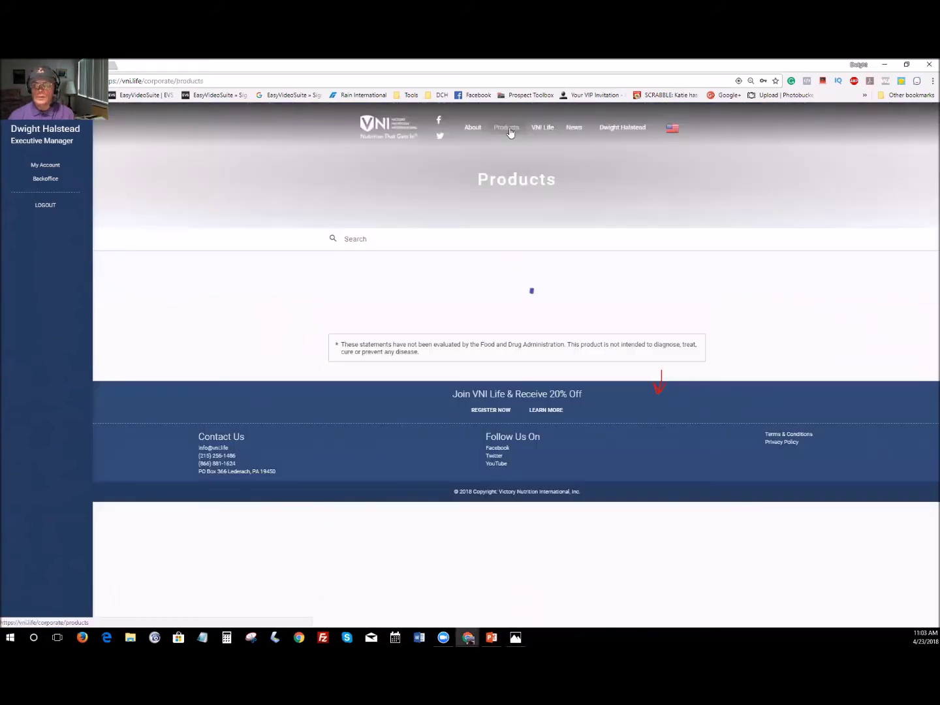
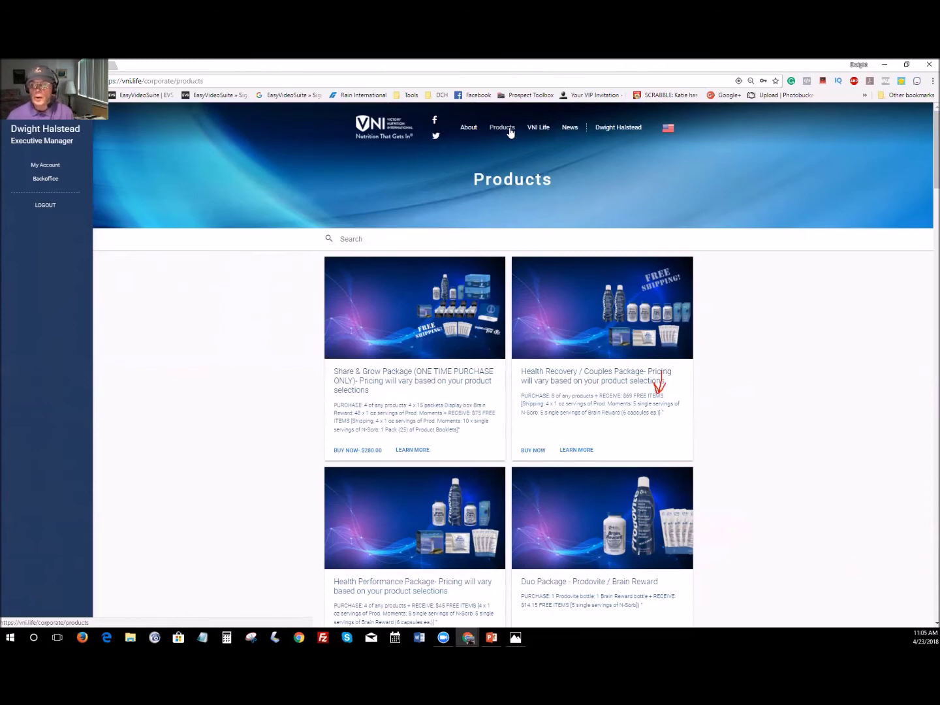
scroll(757, 319, "down", 2)
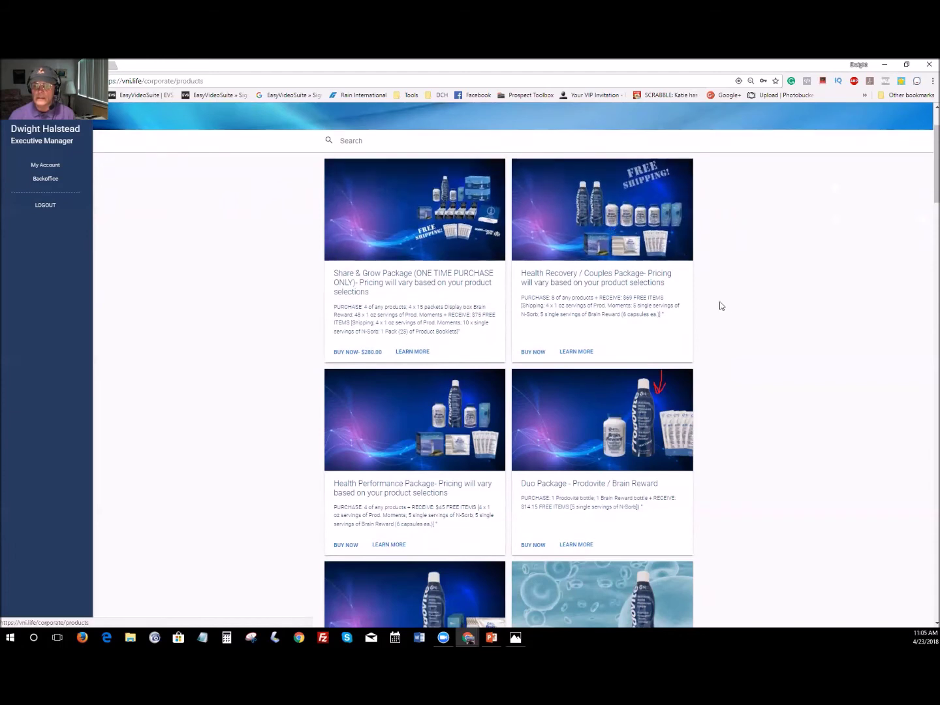
scroll(721, 308, "down", 2)
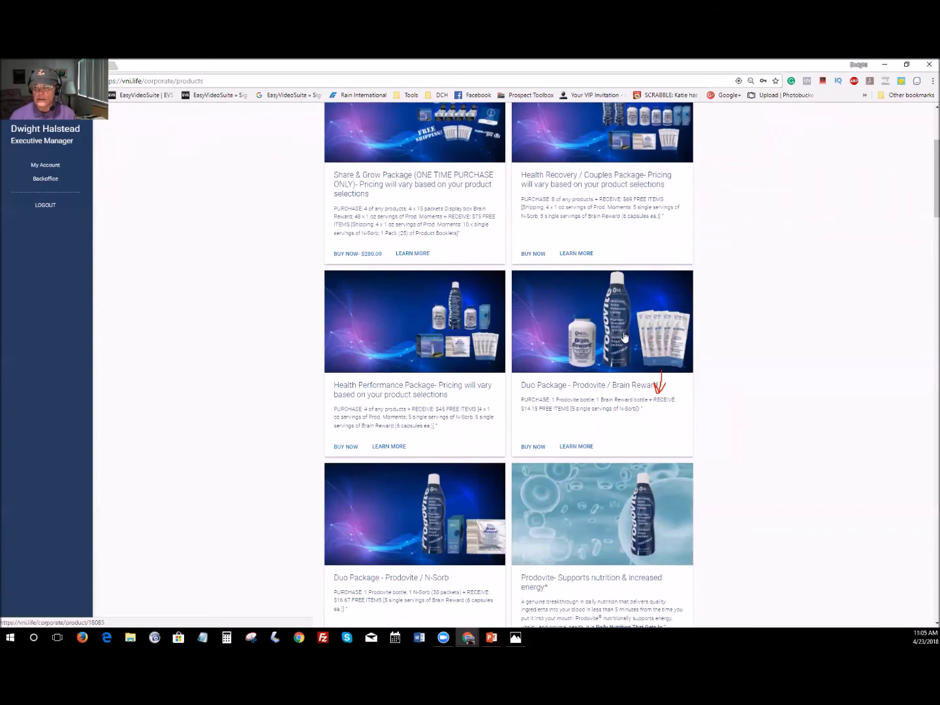
scroll(795, 370, "down", 1)
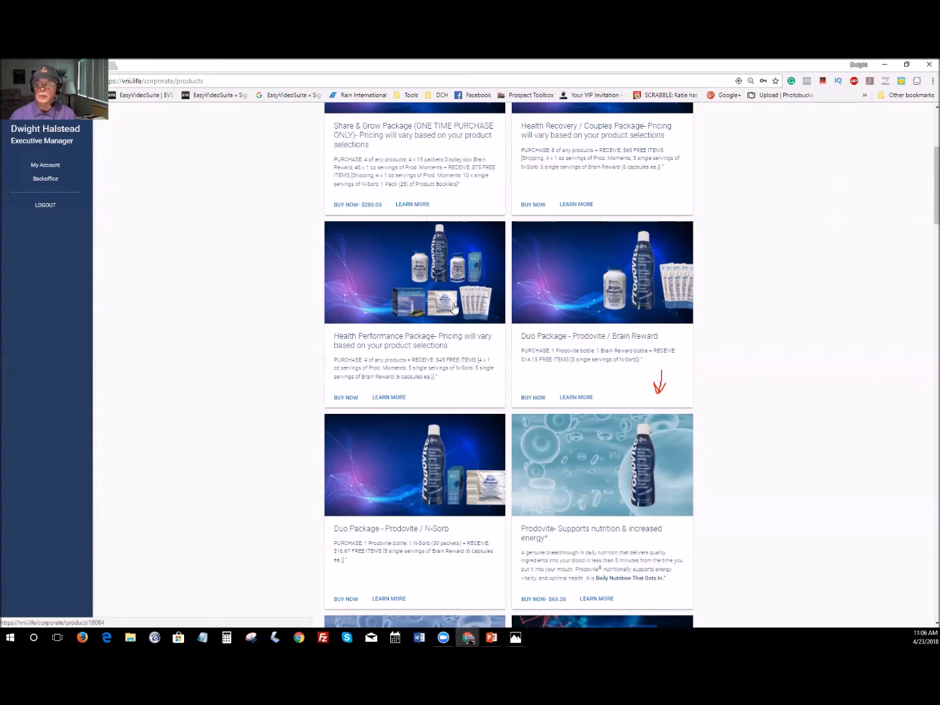
scroll(862, 443, "up", 1)
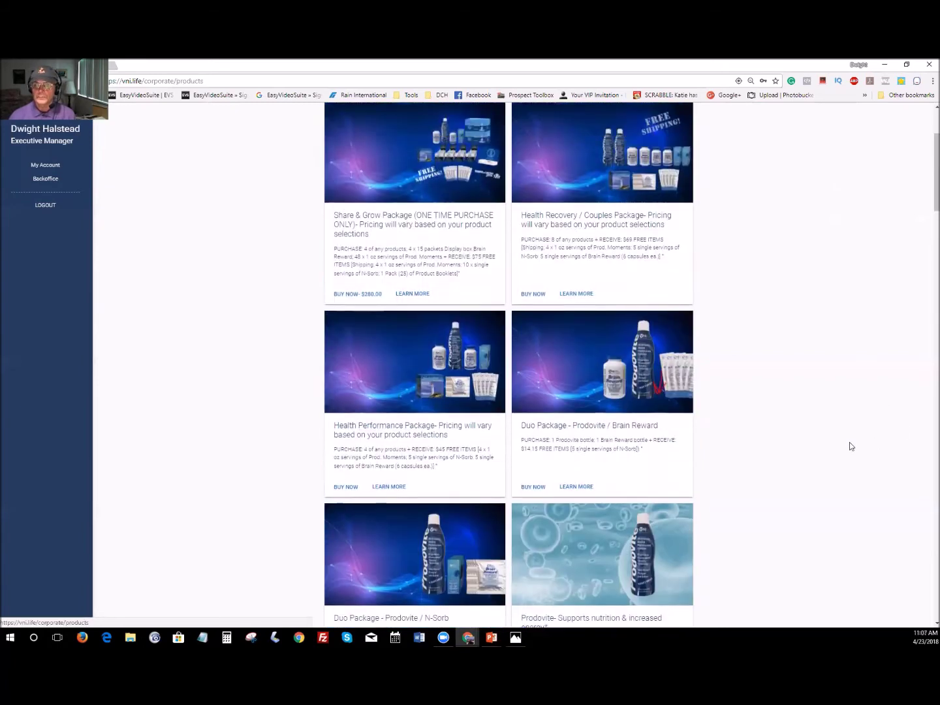
scroll(849, 444, "up", 1)
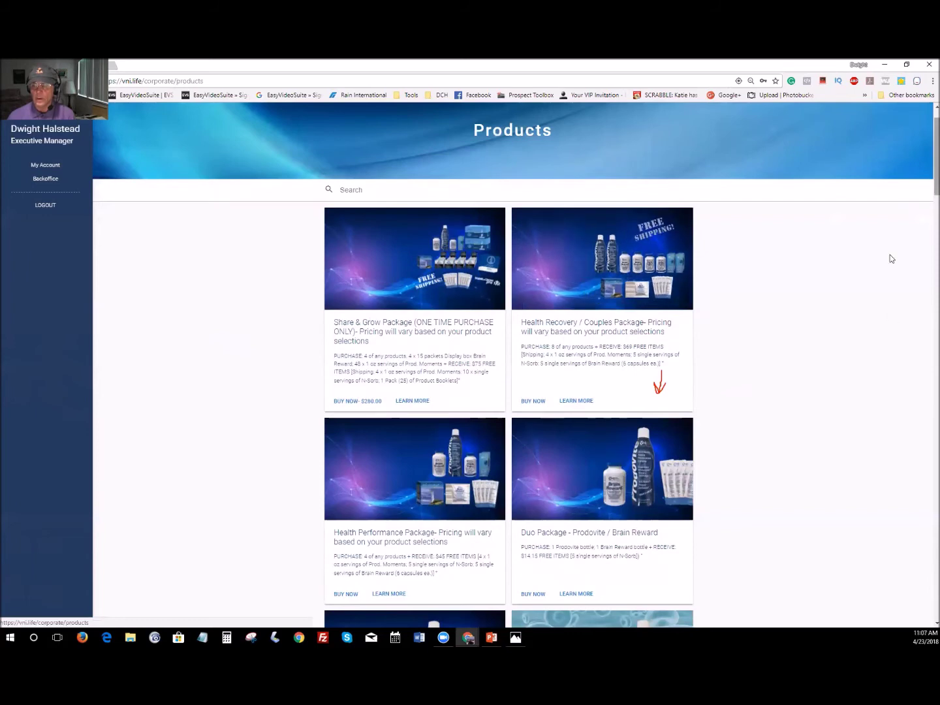
scroll(873, 319, "down", 1)
scroll(872, 320, "down", 1)
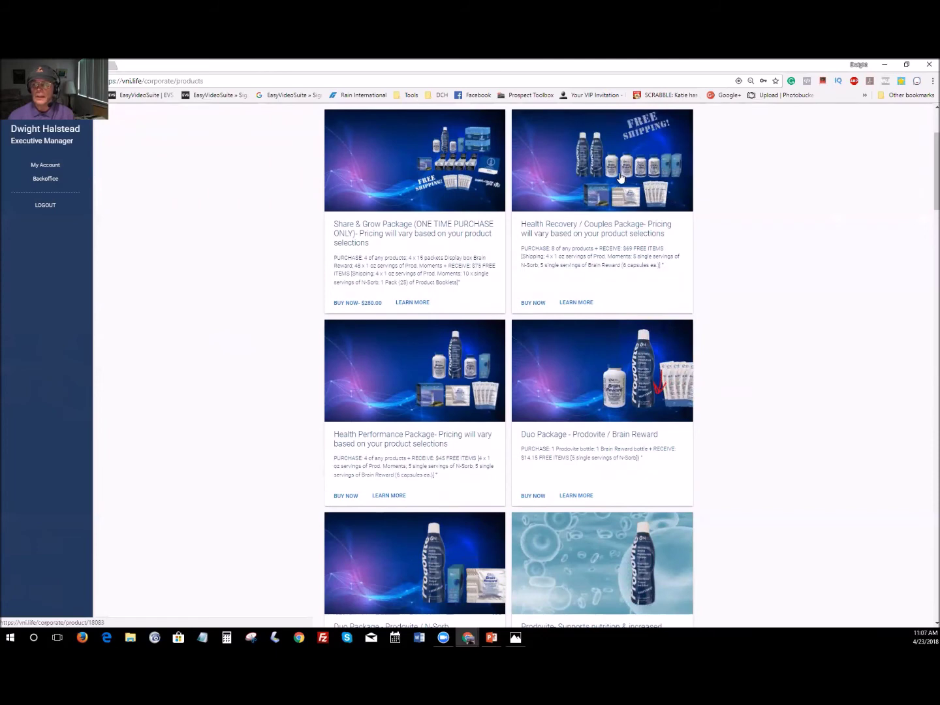
Order the Health Recovery / Couples Package with two each of Prodovite, Brain Reward, ThionExtra and N-Sorb (30 packet box), and preview its checkout
left_click(532, 304)
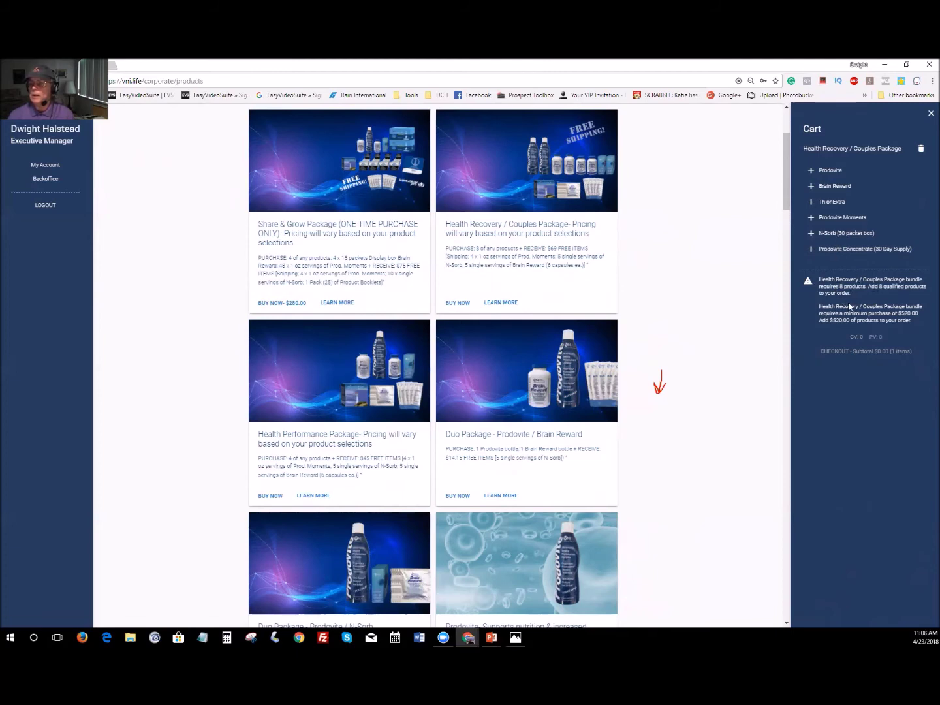
left_click(811, 171)
left_click(812, 171)
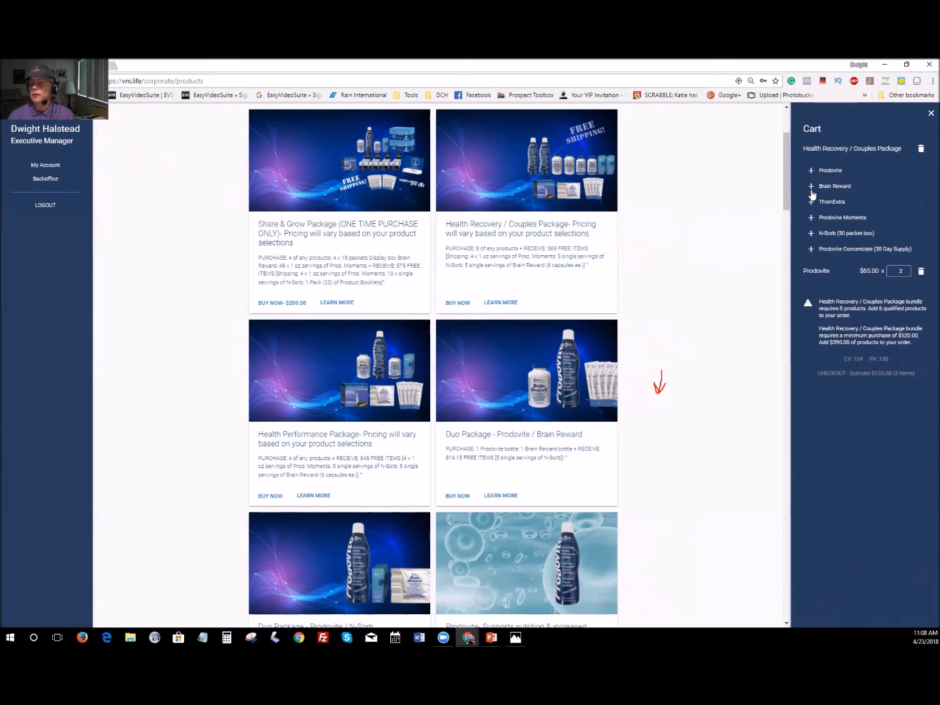
double_click(813, 189)
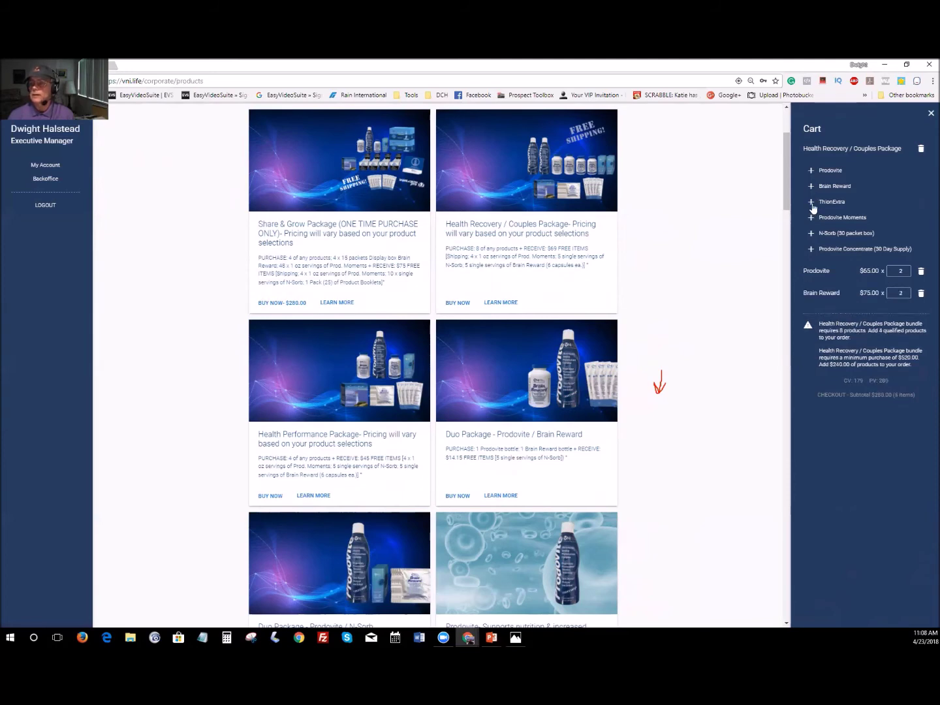
left_click(813, 205)
left_click(812, 204)
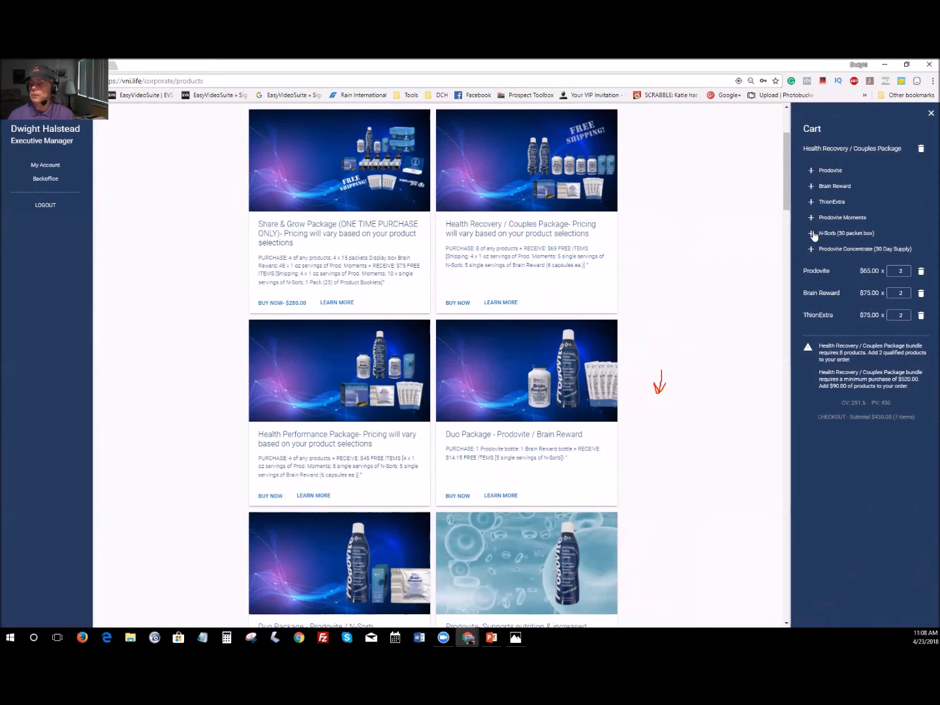
double_click(813, 233)
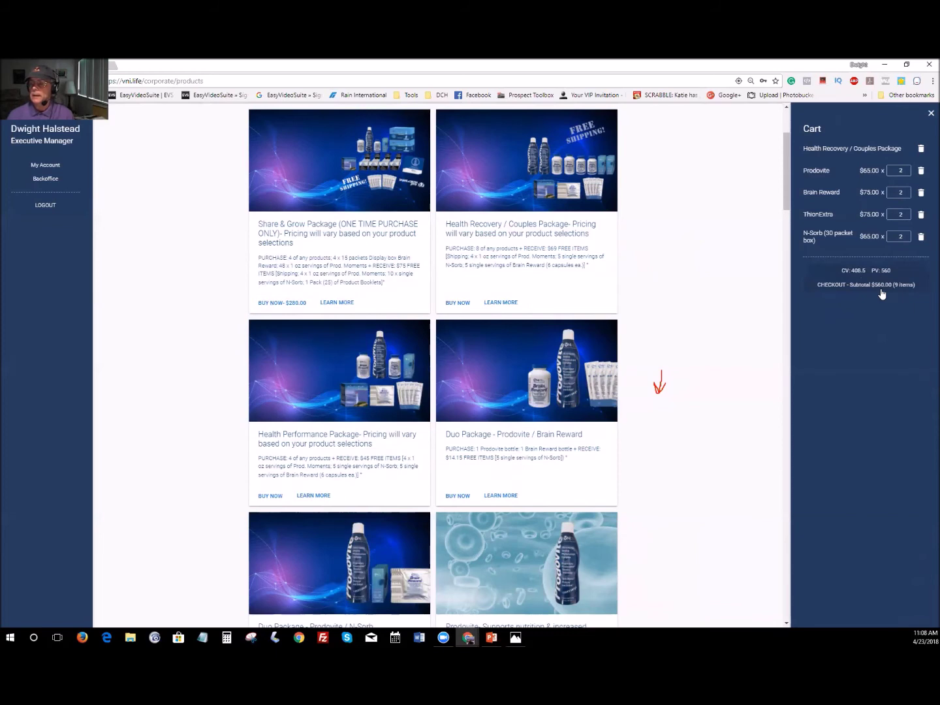
left_click(836, 285)
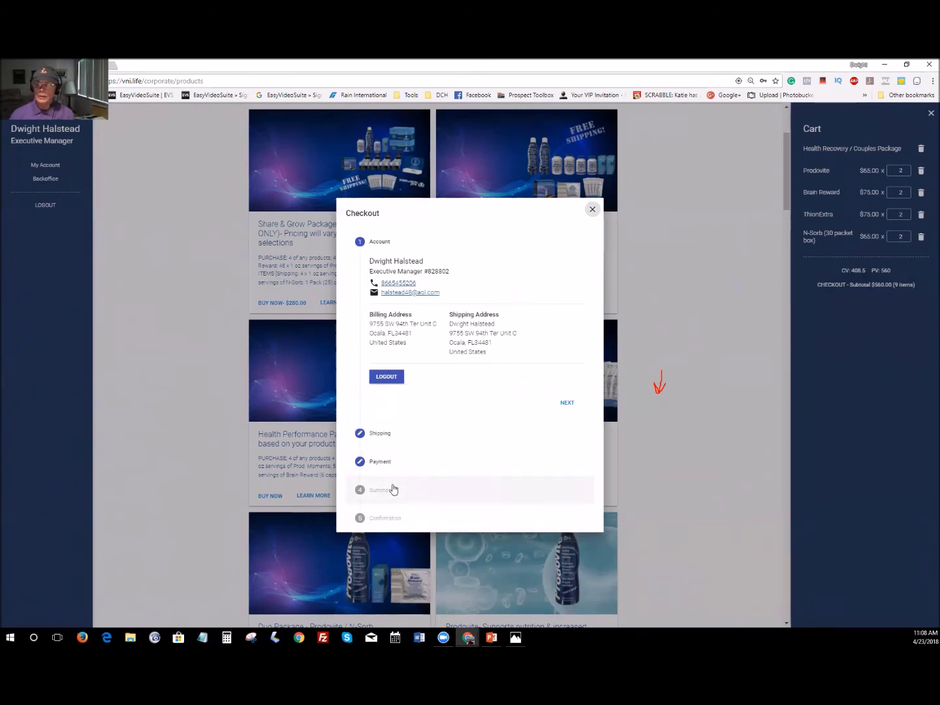
left_click(592, 208)
Remove all four products and the Health Recovery / Couples Package from the cart
left_click(922, 240)
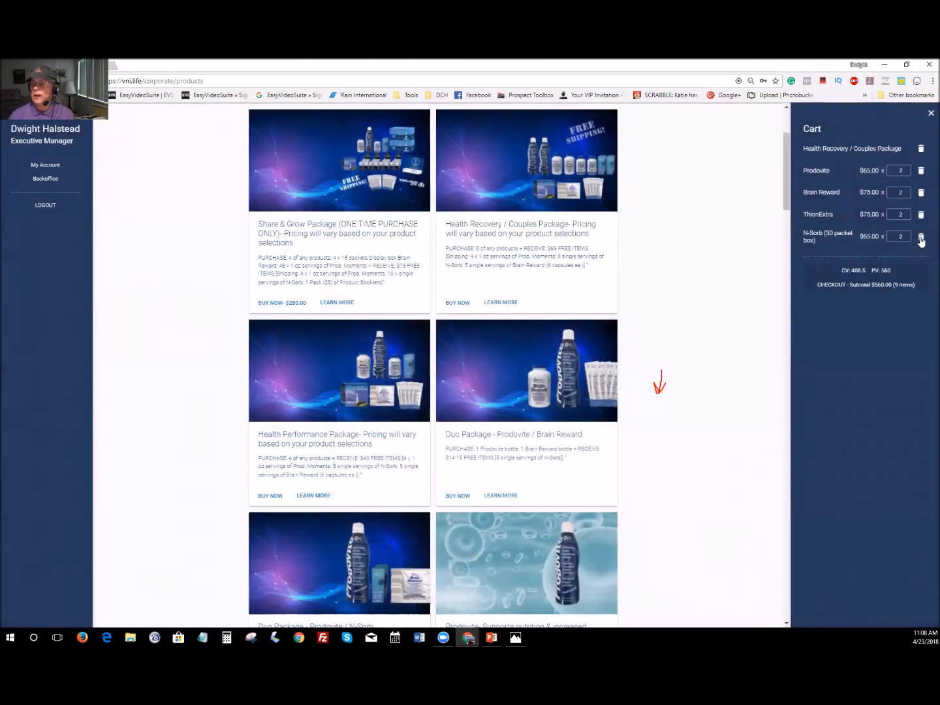
left_click(921, 316)
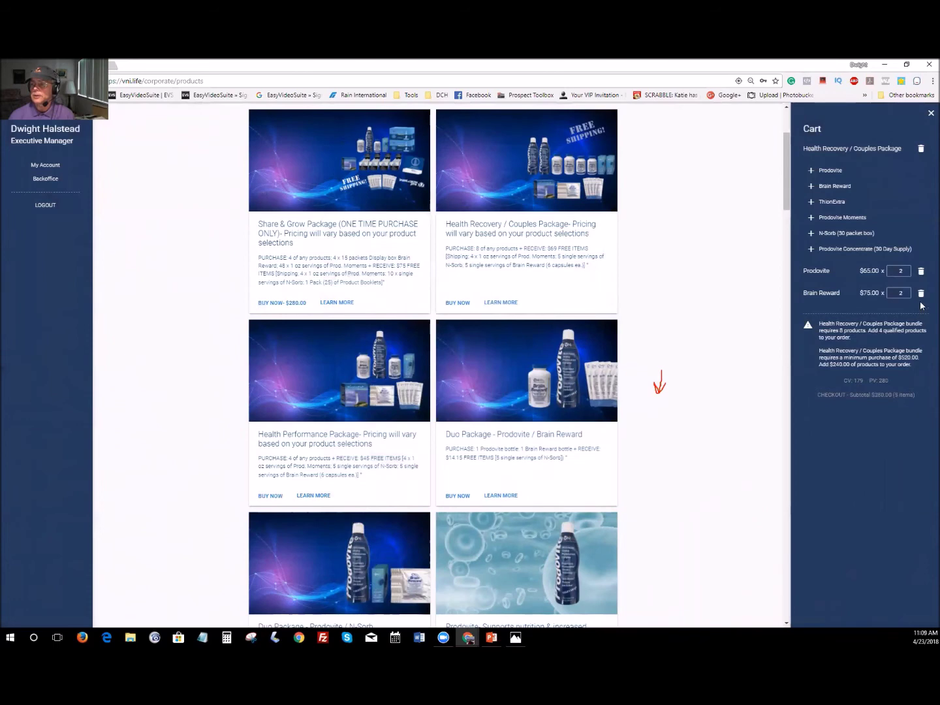
left_click(921, 294)
left_click(923, 273)
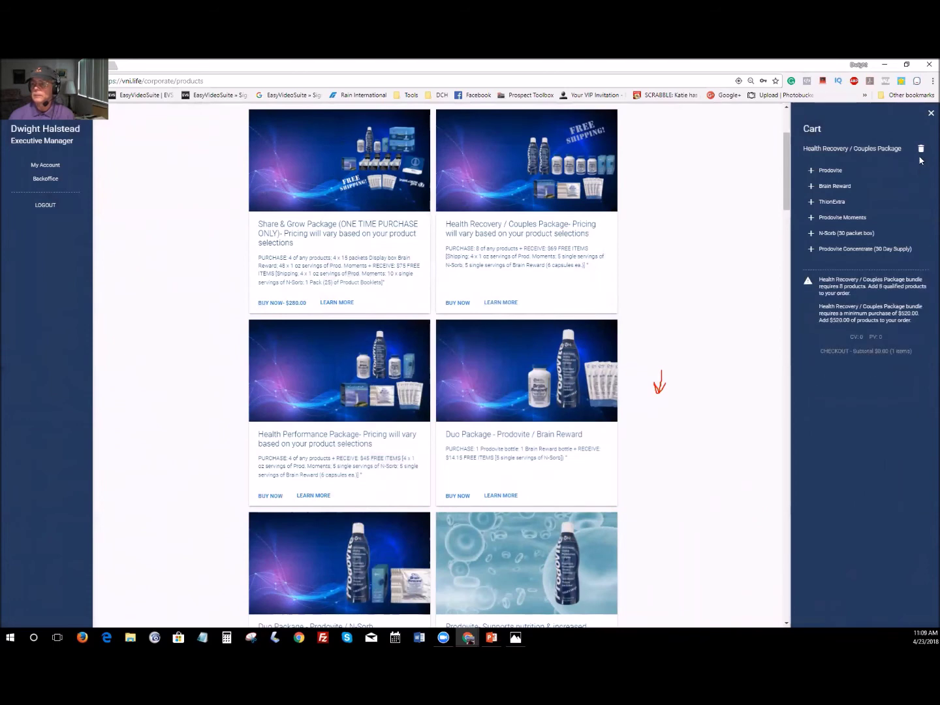
left_click(921, 150)
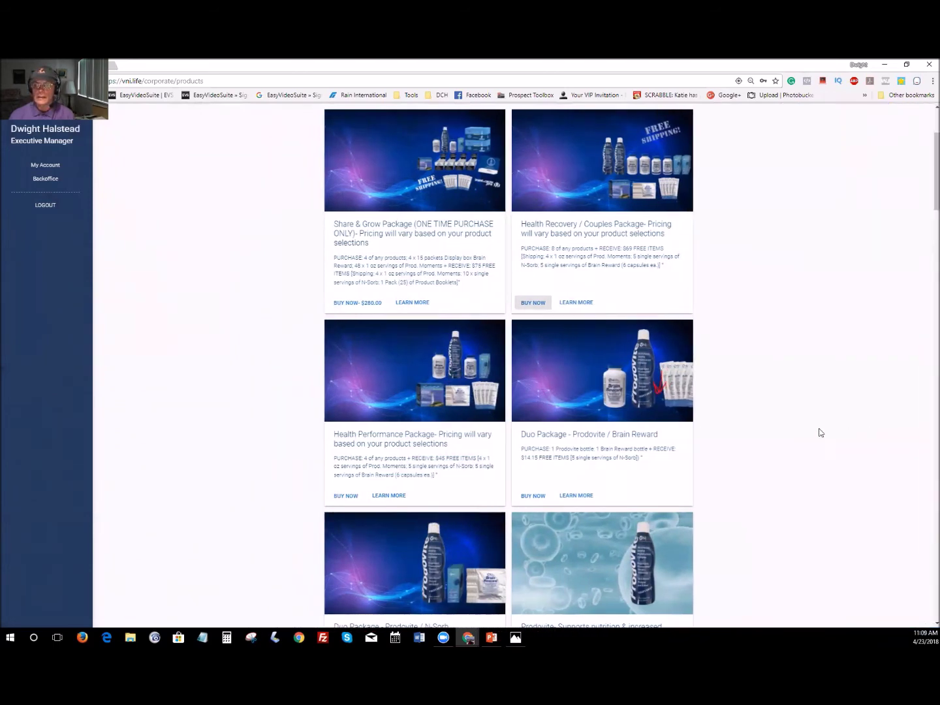
Order the Duo Package - Prodovite / Brain Reward with one Prodovite and one Brain Reward
left_click(536, 498)
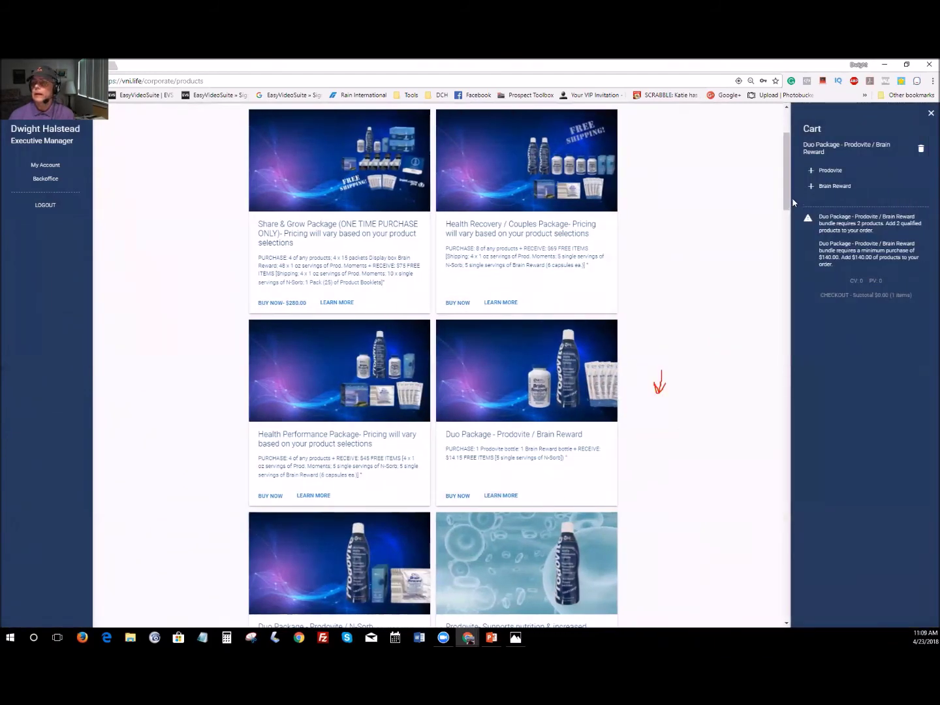
left_click(812, 173)
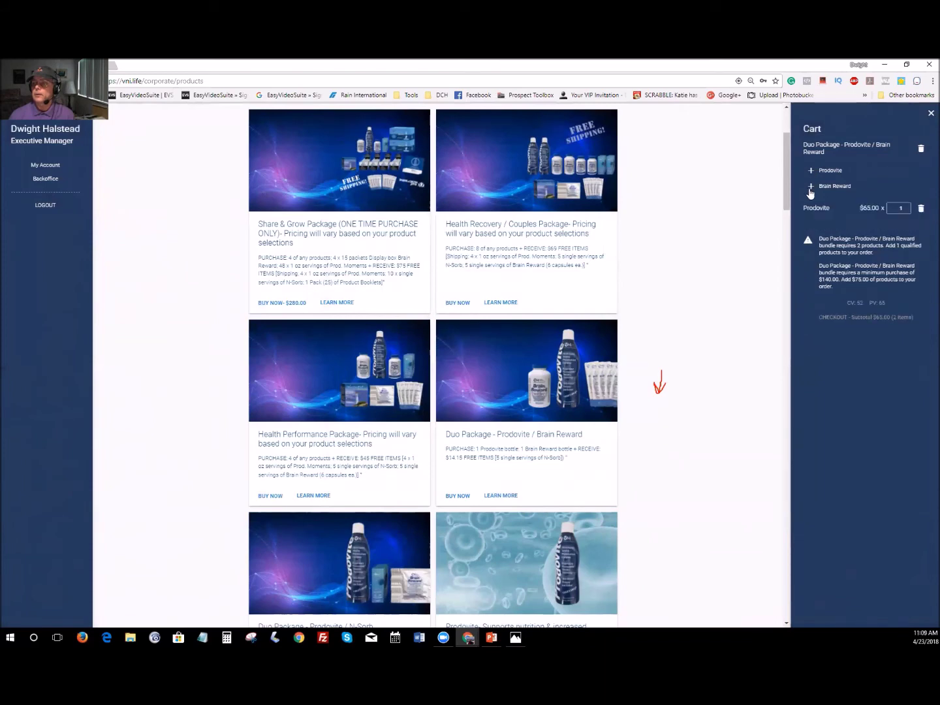
left_click(811, 191)
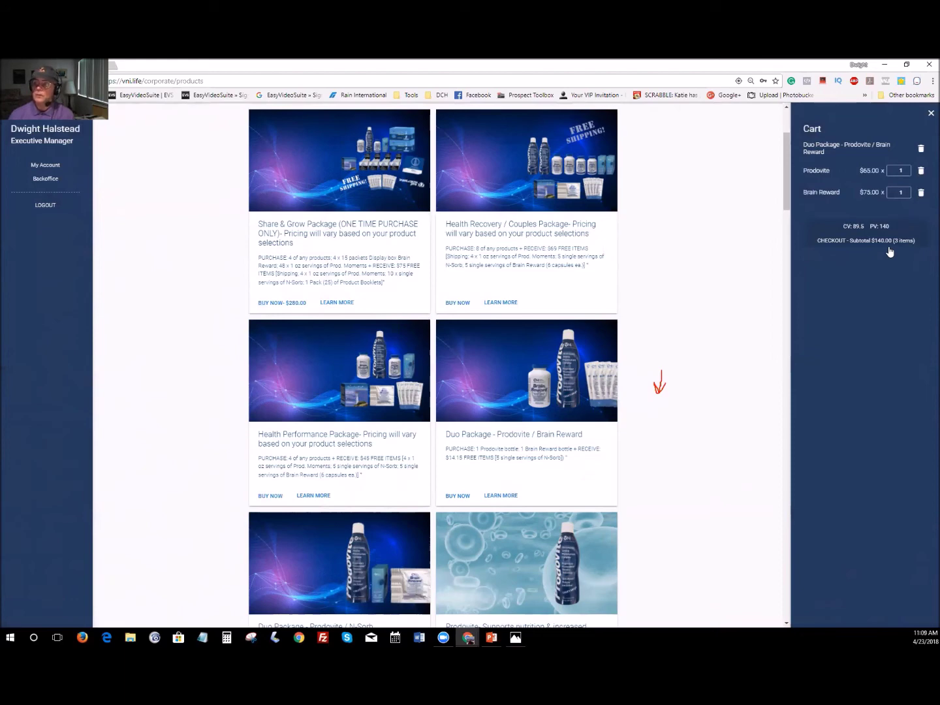
Remove and re-add Prodovite in the duo package, and set the quantities of Prodovite and Brain Reward to 2
left_click(922, 171)
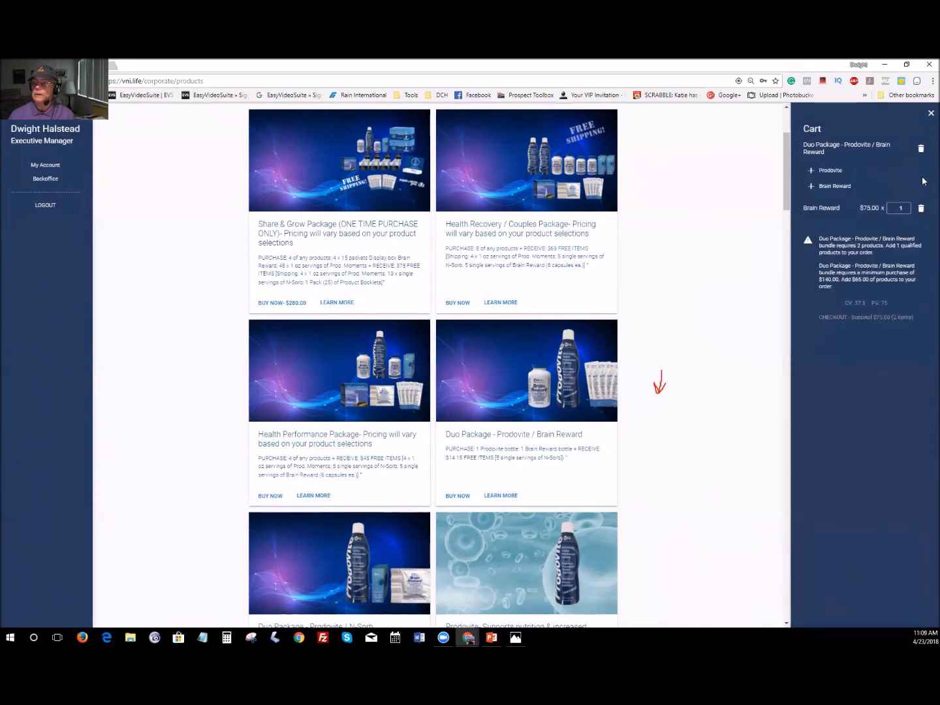
left_click(812, 174)
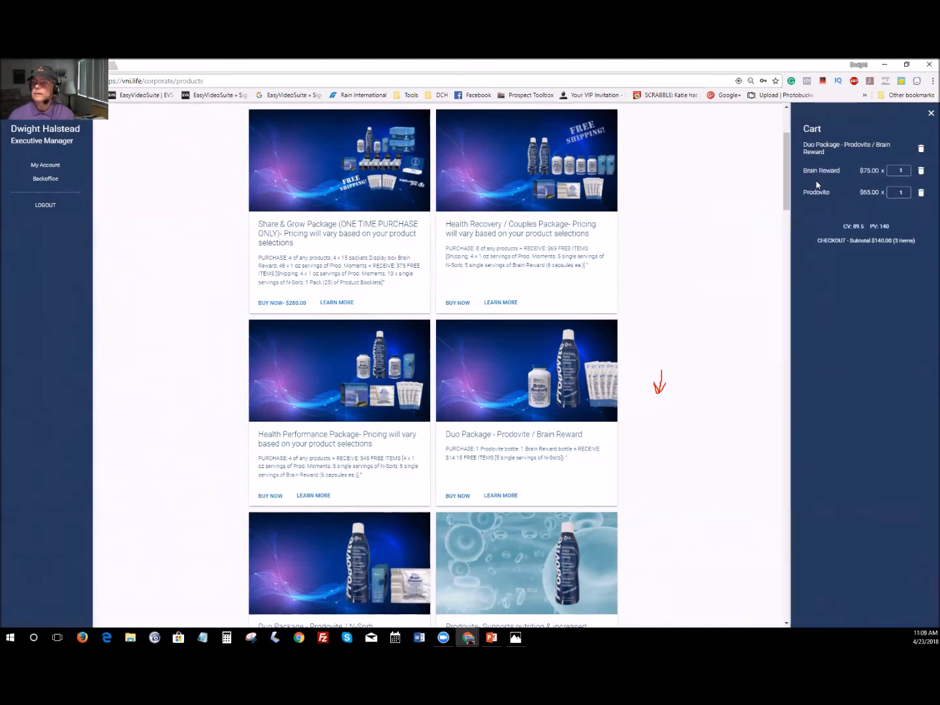
left_click(907, 190)
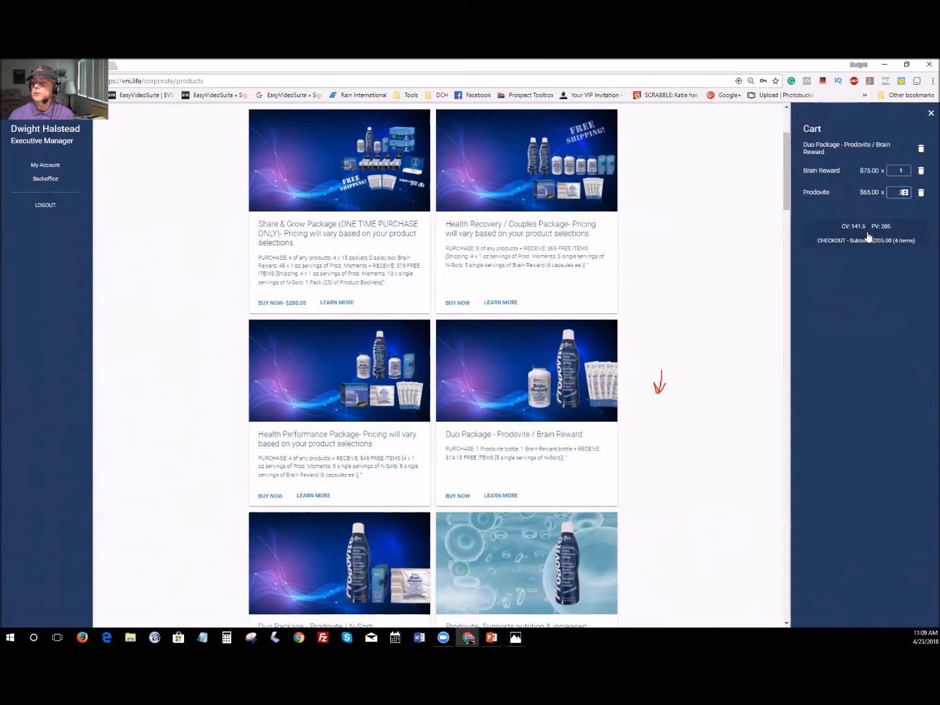
left_click(908, 169)
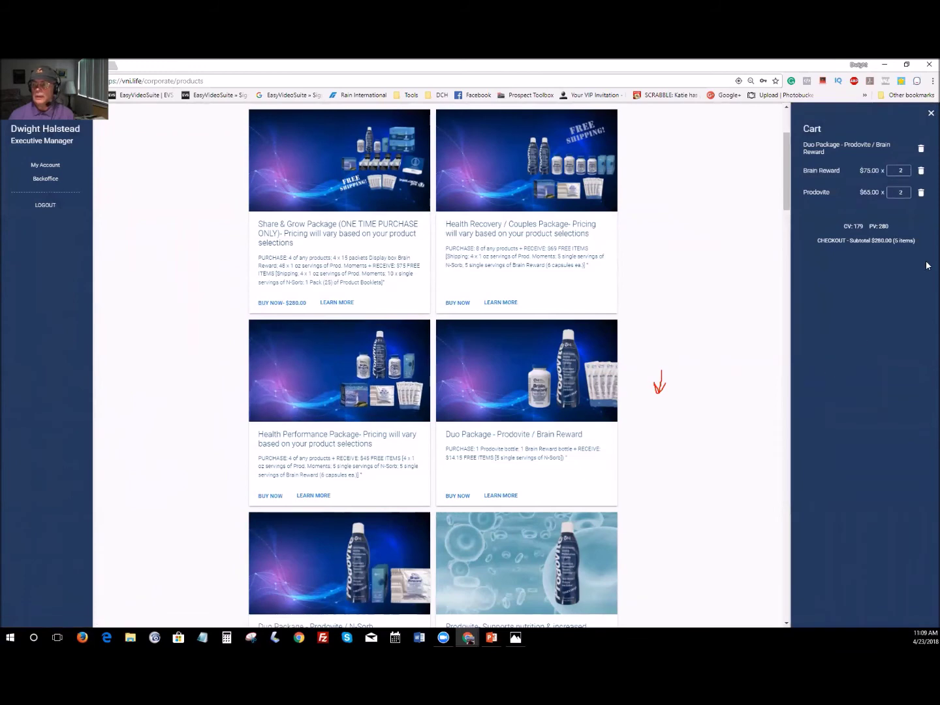
Empty the cart by removing Prodovite, Brain Reward and the Duo Package - Prodovite / Brain Reward
left_click(922, 194)
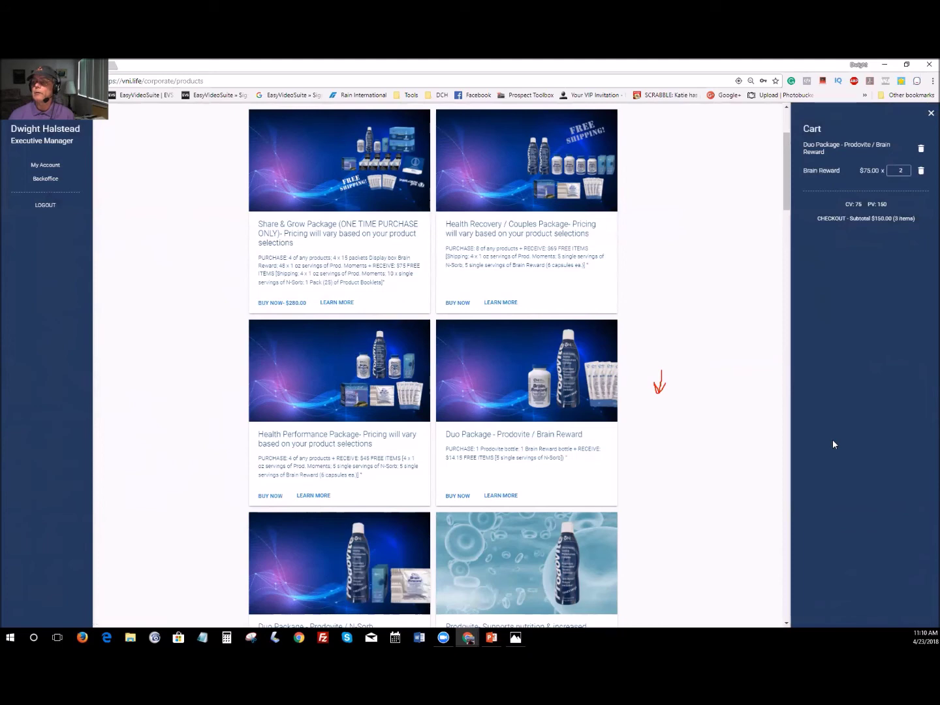
left_click(922, 171)
left_click(922, 152)
Examine the individual products, two-item sets and event tickets in the catalogue and return to the package offers
scroll(787, 510, "down", 5)
scroll(783, 521, "down", 5)
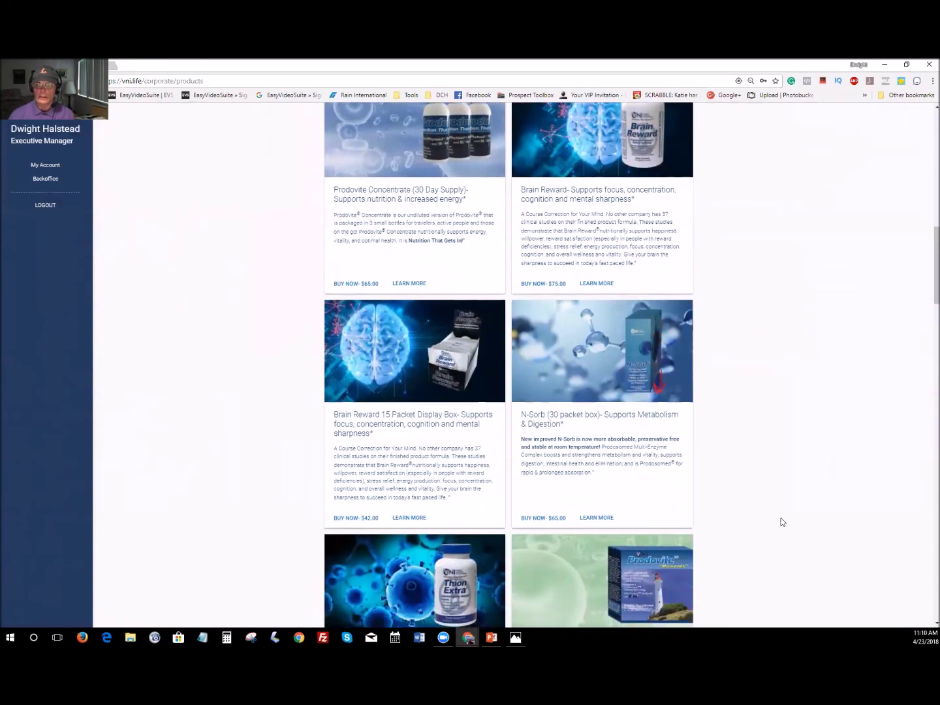
scroll(783, 521, "down", 2)
scroll(783, 522, "down", 2)
scroll(783, 521, "down", 2)
scroll(780, 521, "down", 3)
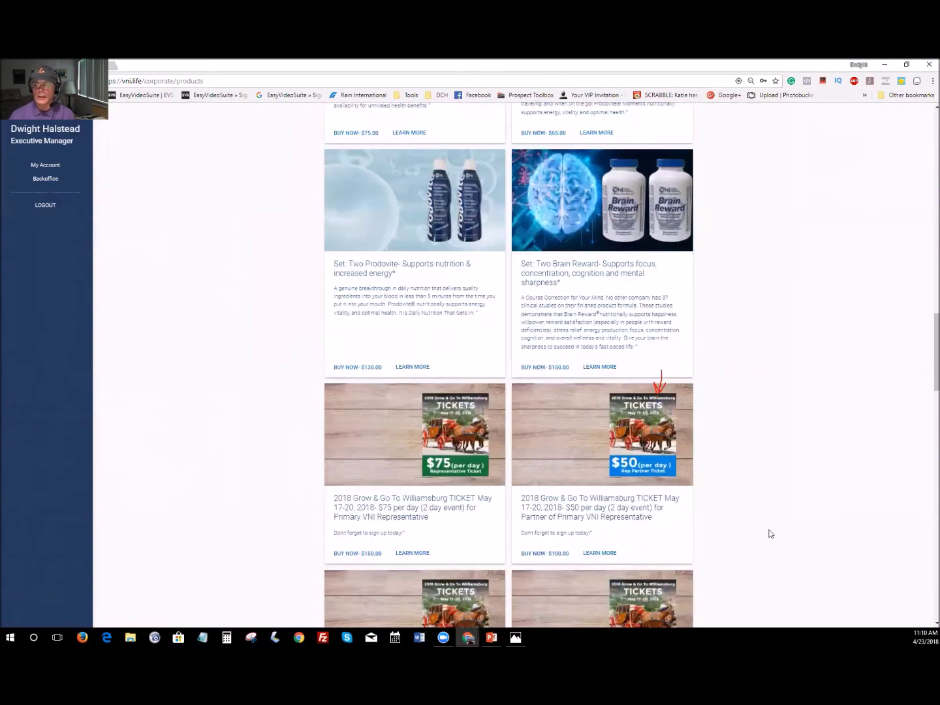
scroll(771, 535, "up", 15)
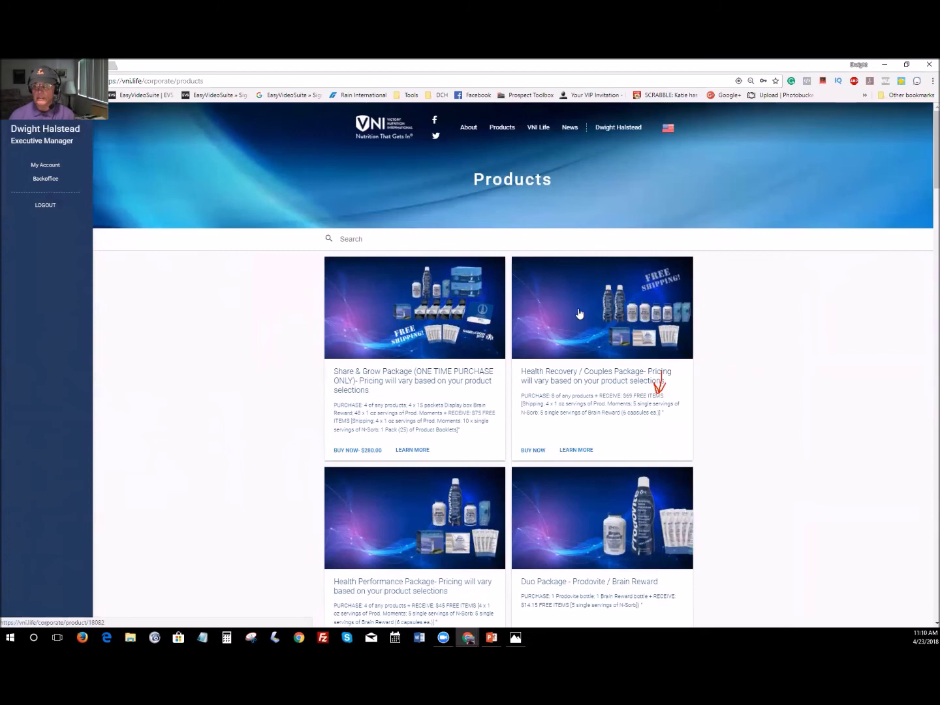
scroll(737, 437, "down", 2)
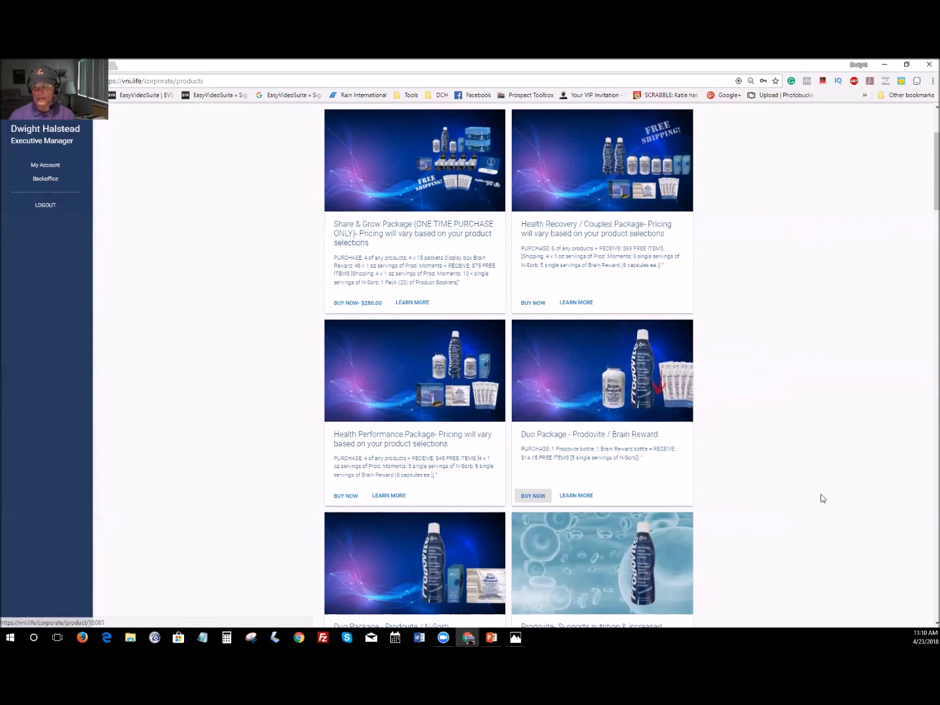
scroll(821, 497, "down", 2)
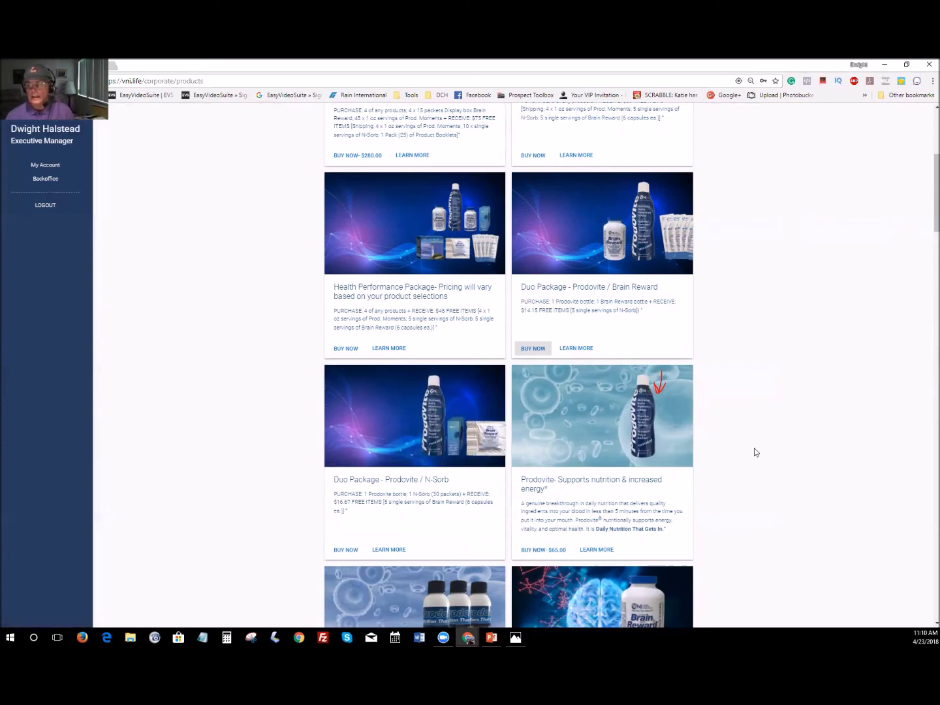
scroll(755, 448, "up", 2)
scroll(755, 455, "up", 2)
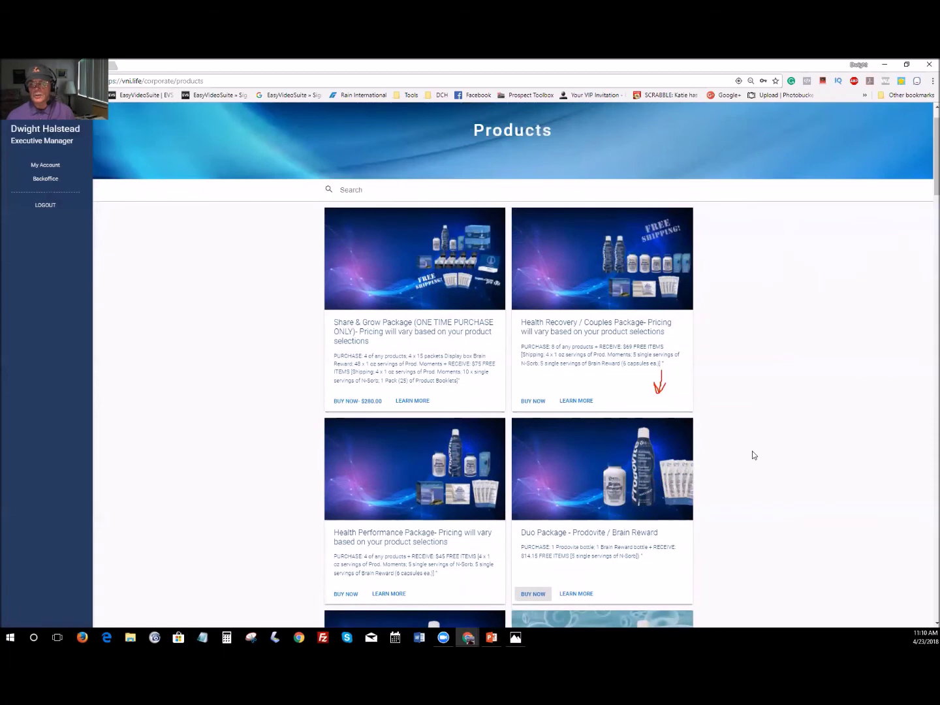